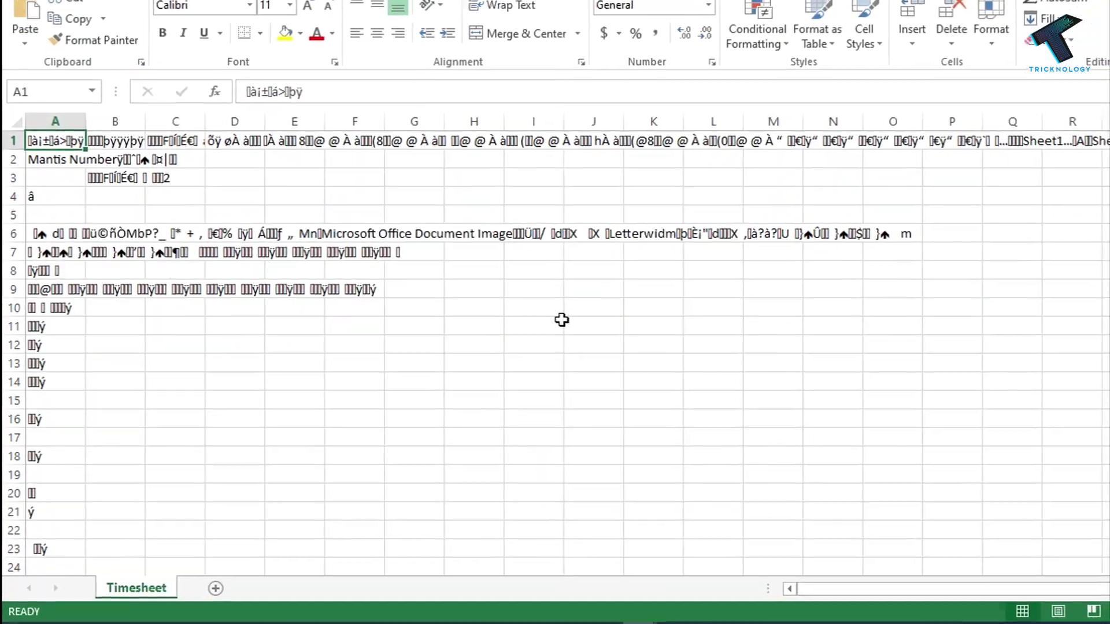
Step: Open GUI Checklist guide lines.xls and HDD Log.xls in Excel past the format warning, then close both
scroll(560, 320, up, 13)
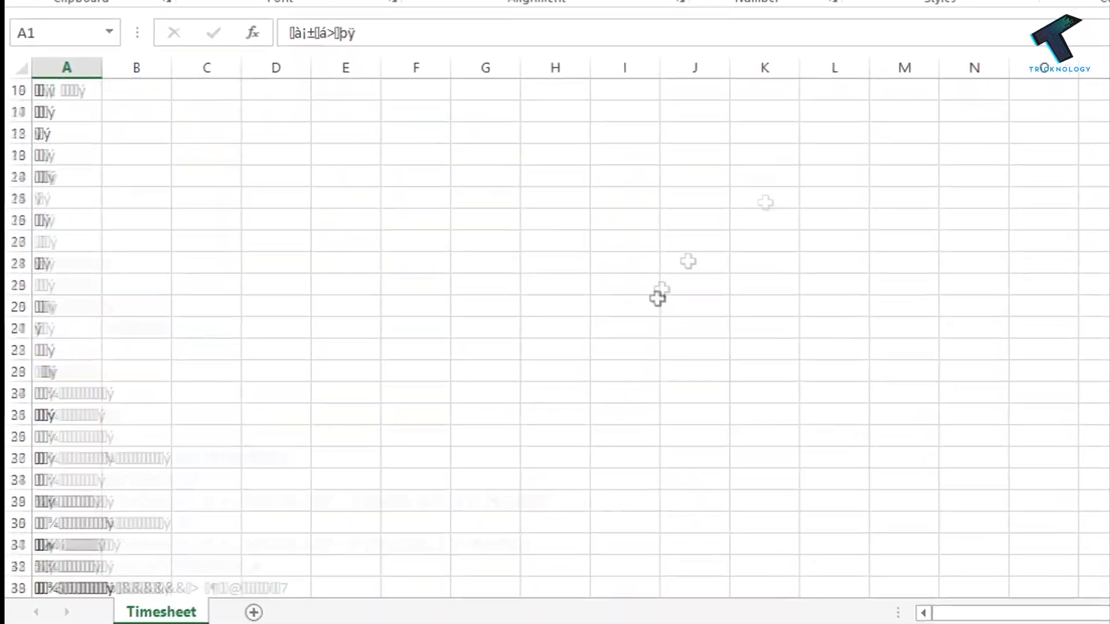
double_click(404, 173)
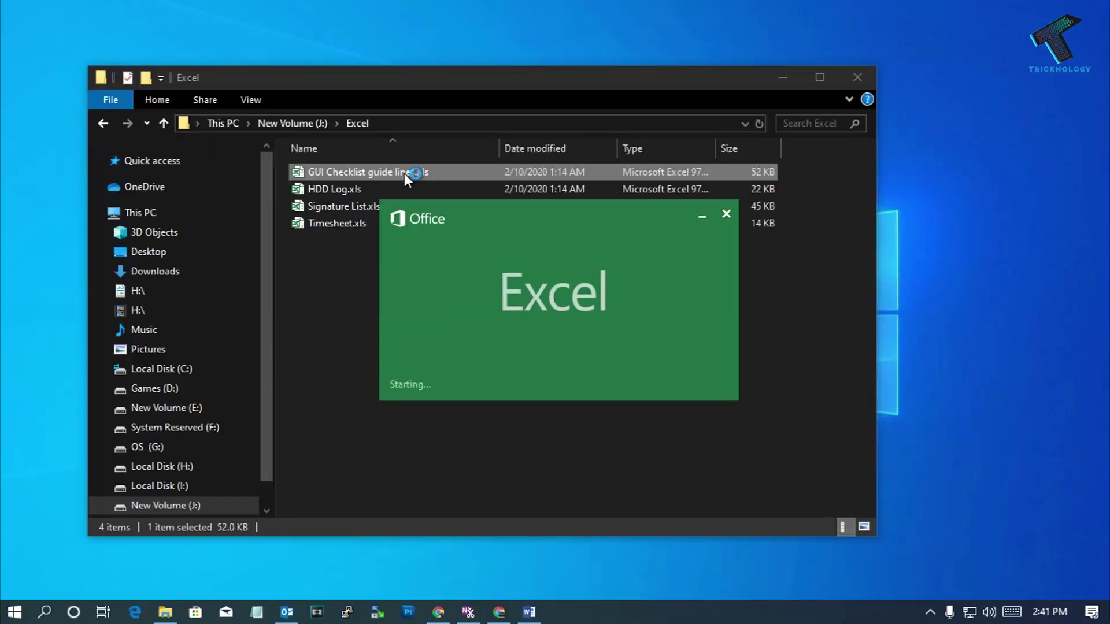
click(513, 349)
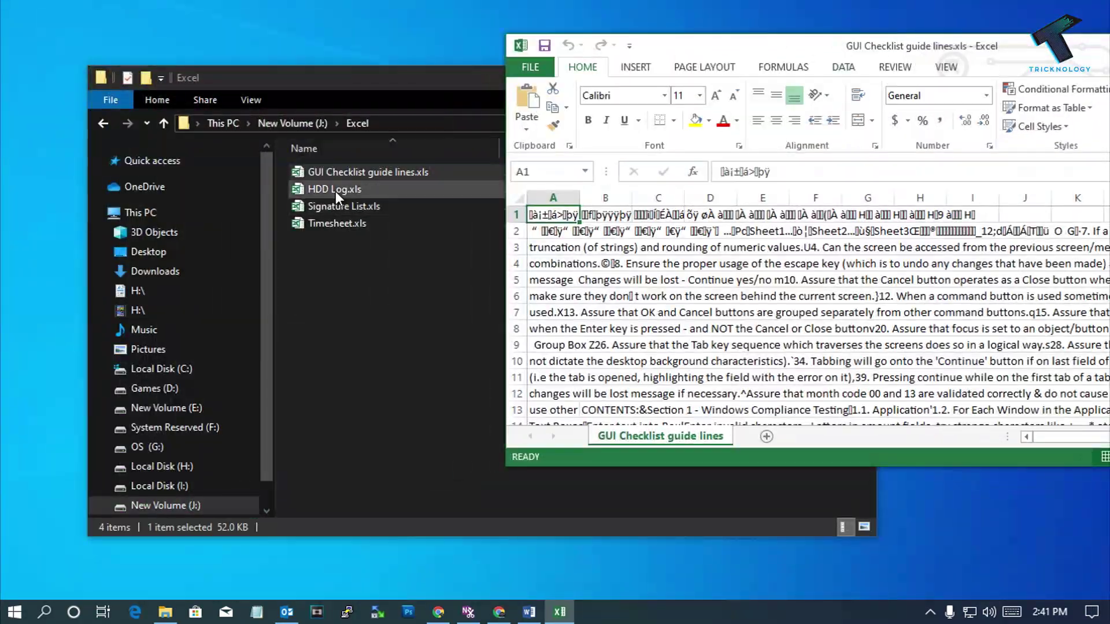
double_click(334, 189)
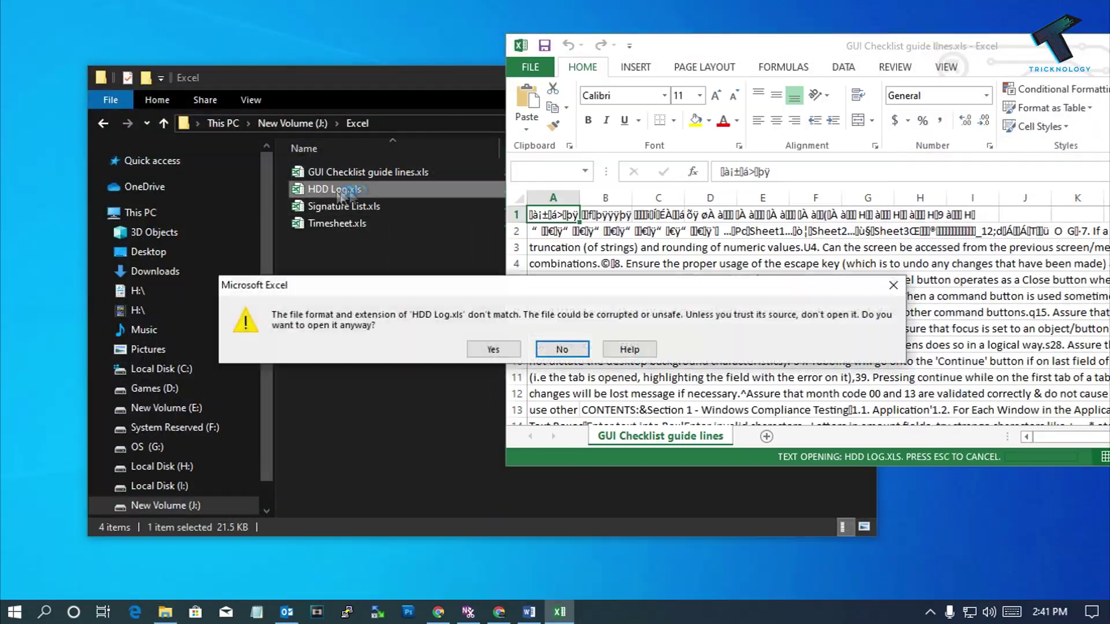
click(494, 350)
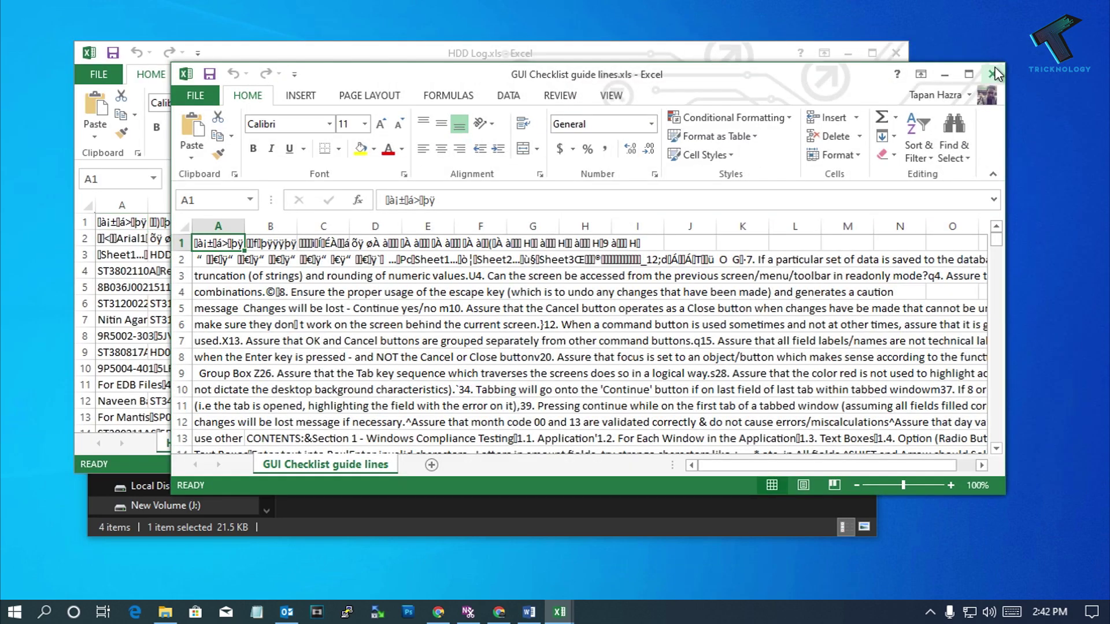
click(995, 73)
click(896, 53)
Step: Reopen HDD Log.xls maximised and open Signature List.xls to show their garbled contents
double_click(338, 191)
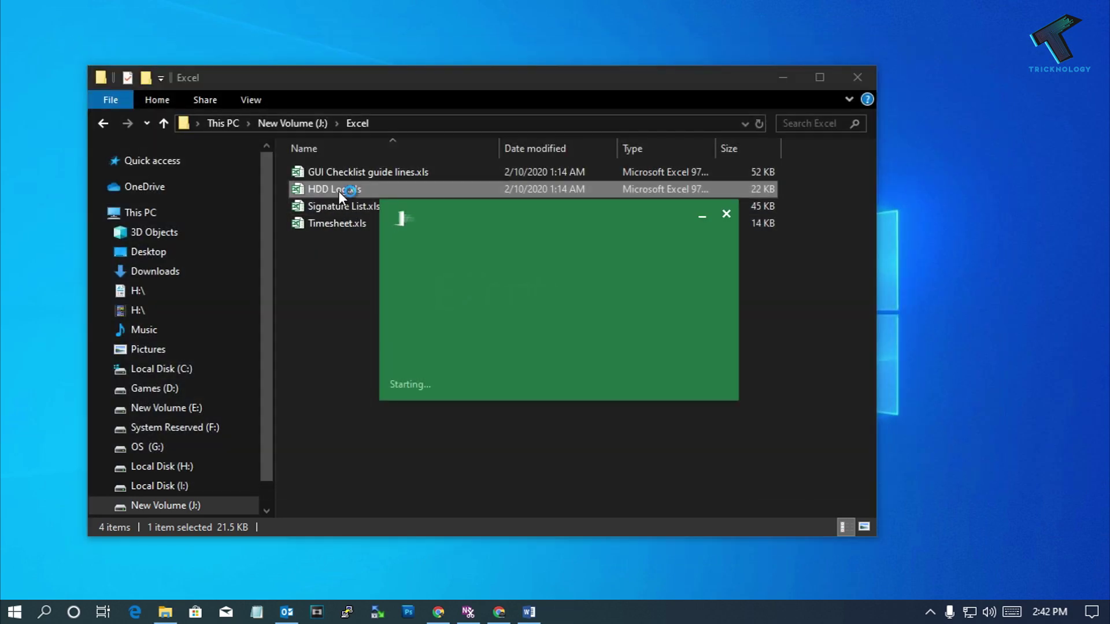
click(565, 347)
double_click(498, 52)
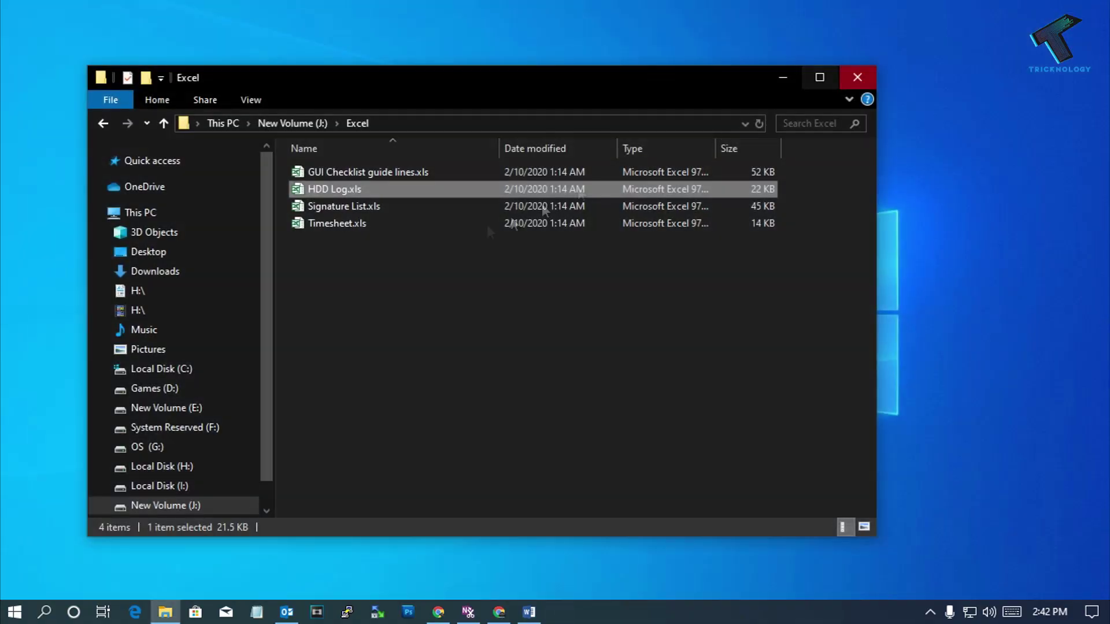
double_click(405, 207)
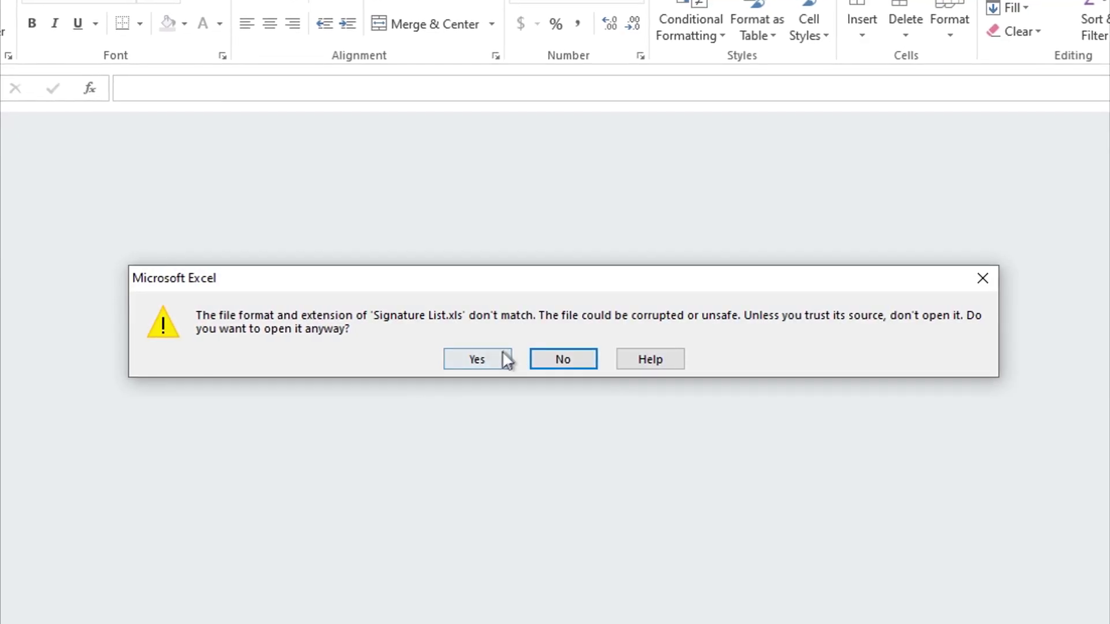
click(502, 358)
Step: View the Stellar Repair for Excel web page and the Tricknology YouTube channel tab
scroll(501, 353, down, 2)
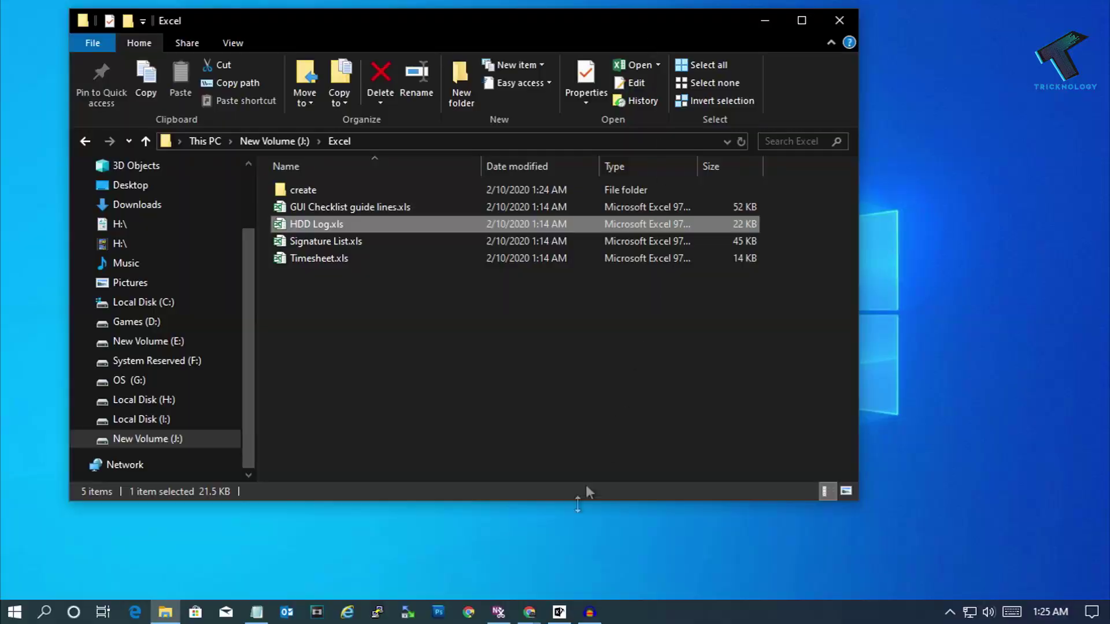
click(581, 550)
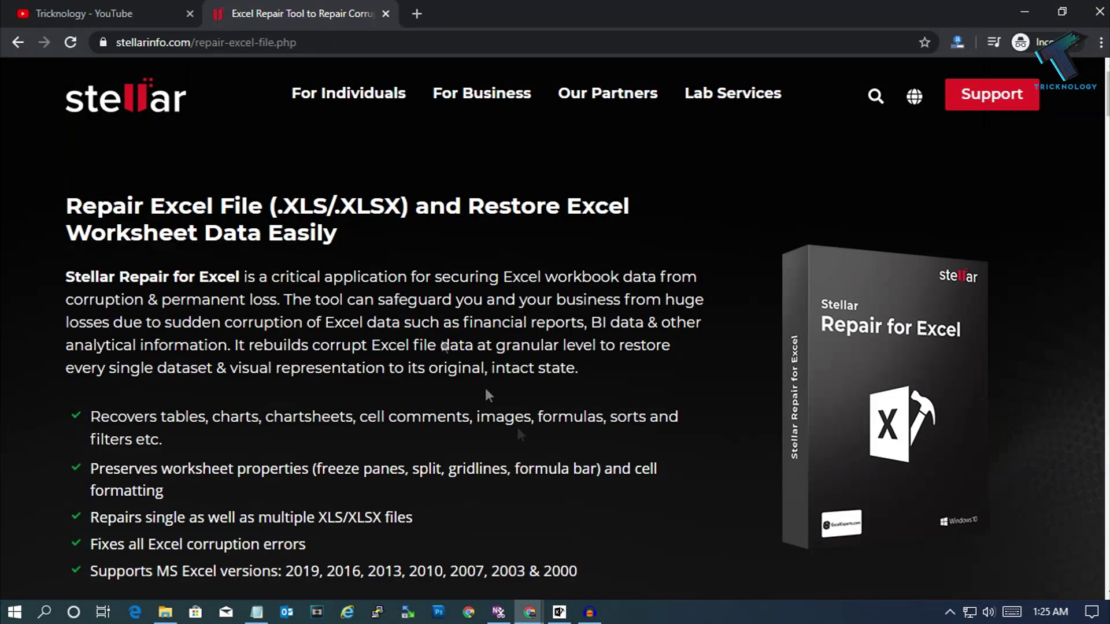
click(110, 12)
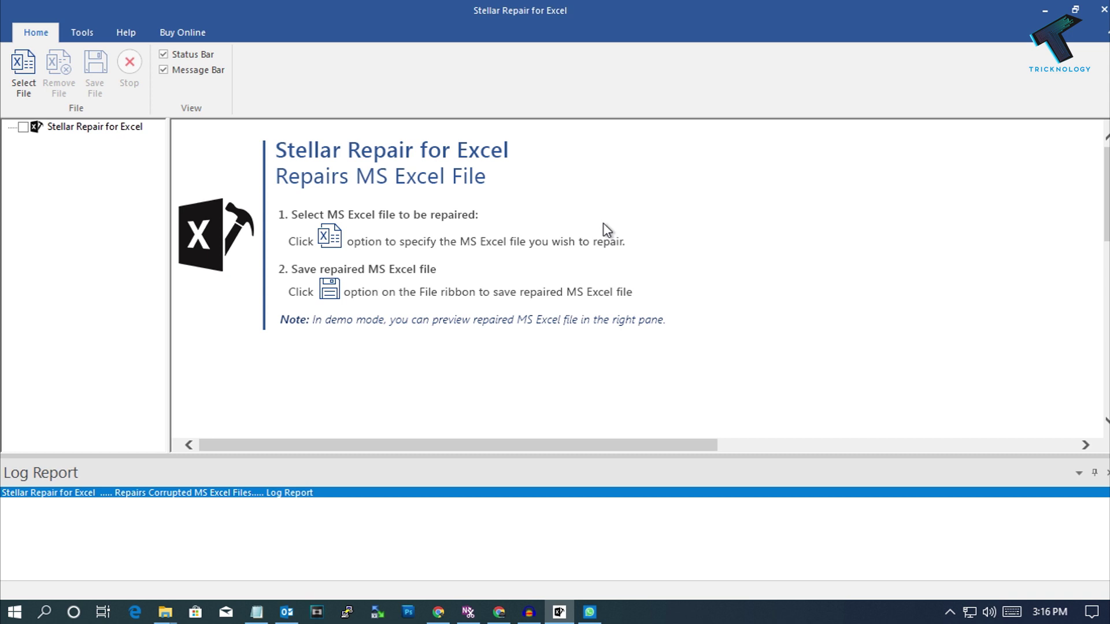
Step: Start Select File and browse to the J:\Excel folder of corrupted workbooks
click(23, 74)
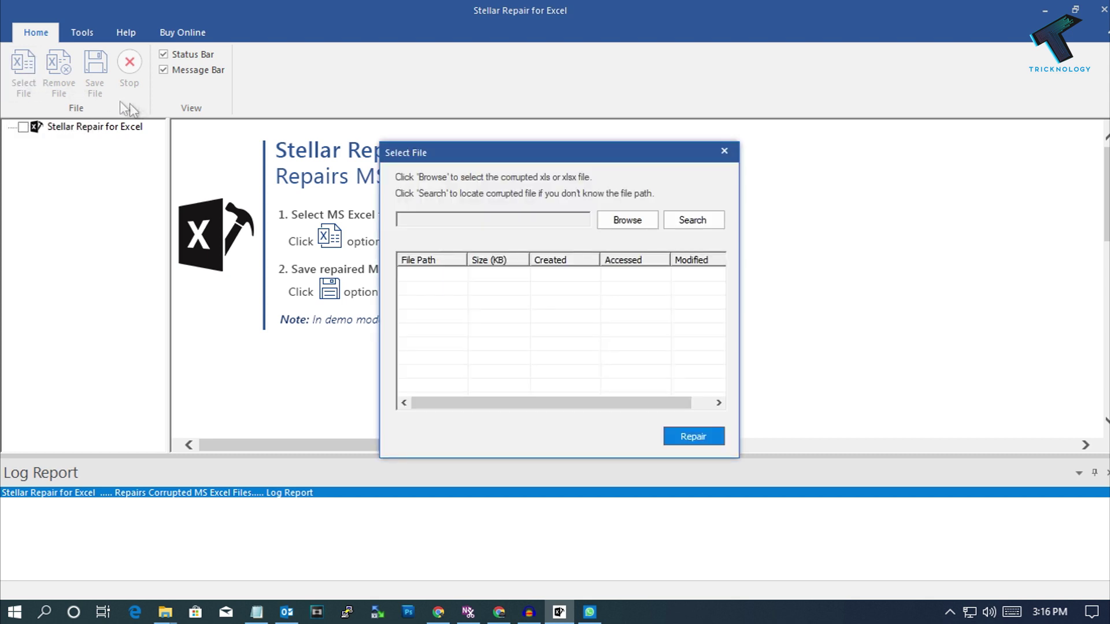
click(628, 220)
Step: Select GUI Checklist guide lines, HDD Log, Signature List and Timesheet .xls and add them for repair
click(631, 225)
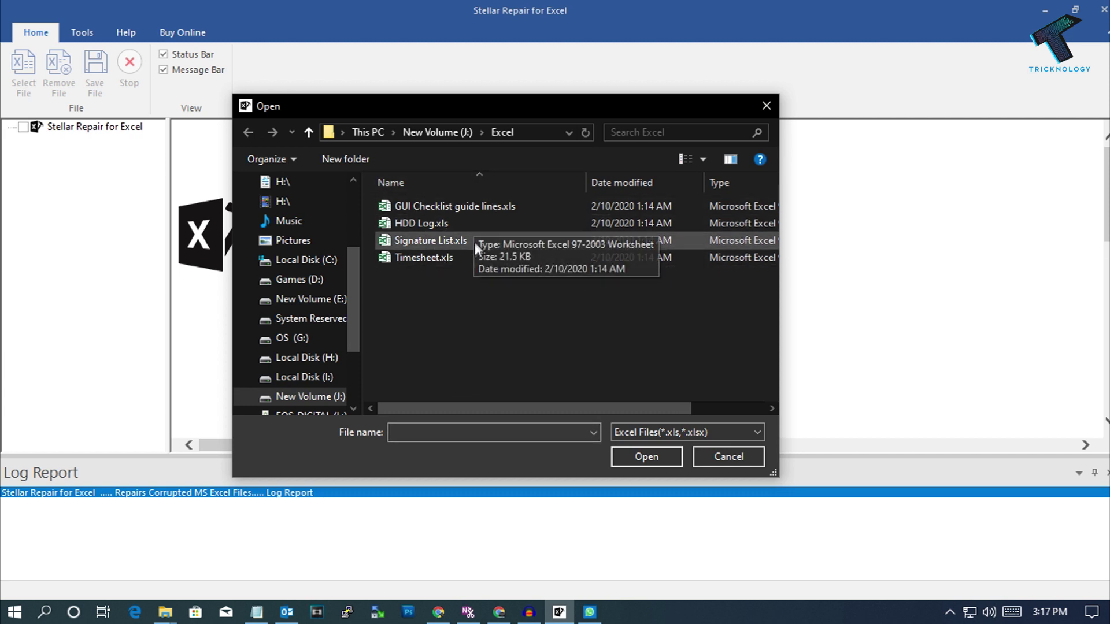
mouse_move(463, 291)
mouse_down()
mouse_move(453, 221)
mouse_move(433, 239)
mouse_move(435, 204)
mouse_up()
drag(449, 310, 550, 342)
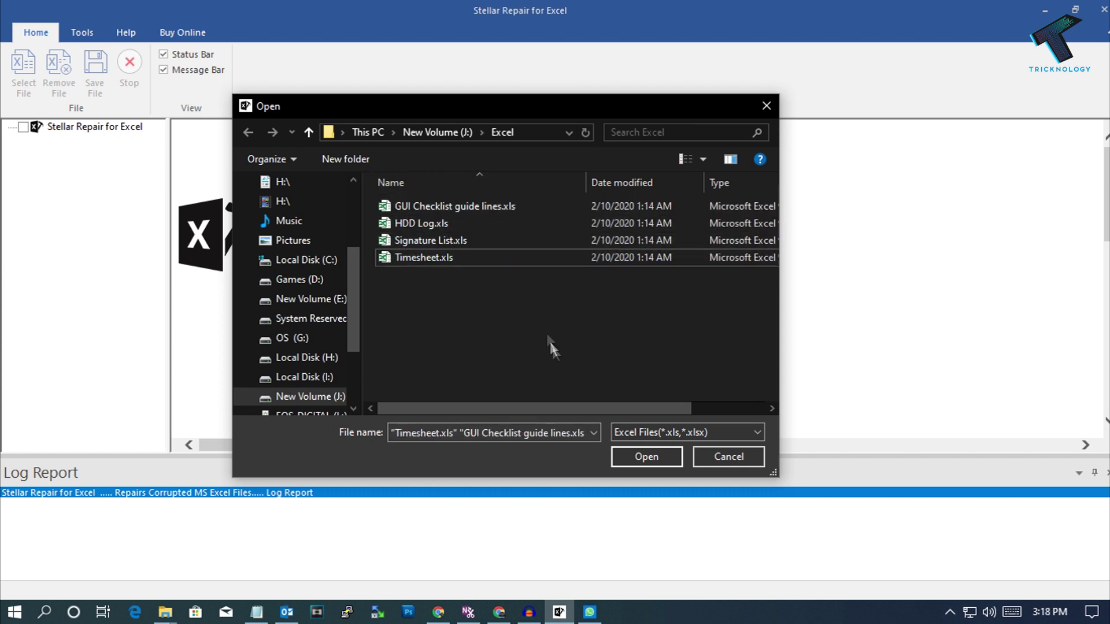
click(447, 260)
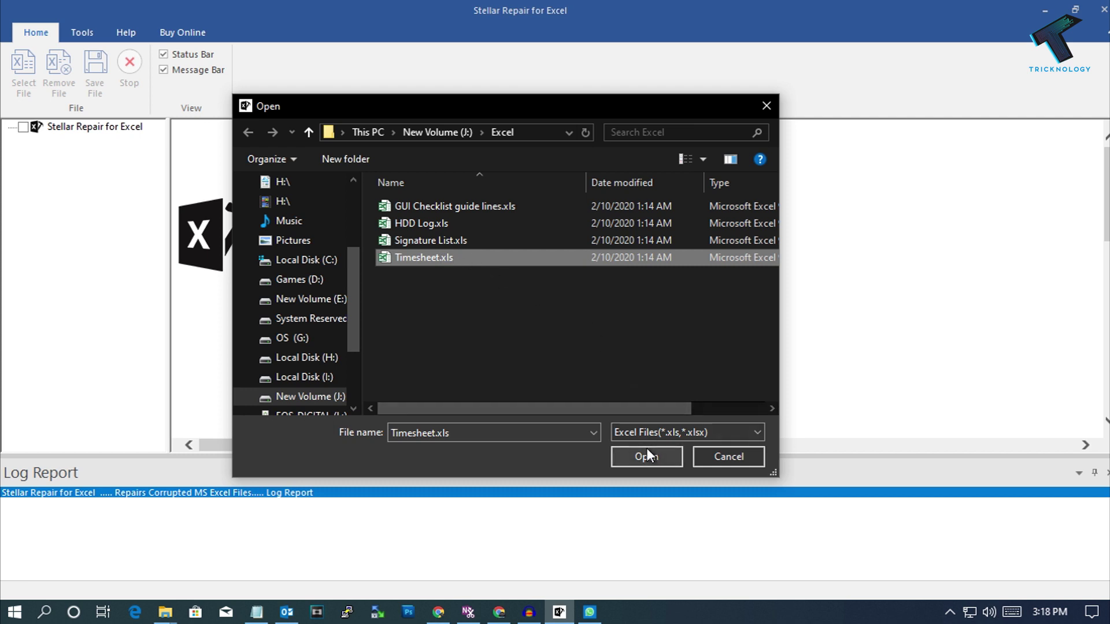
click(484, 325)
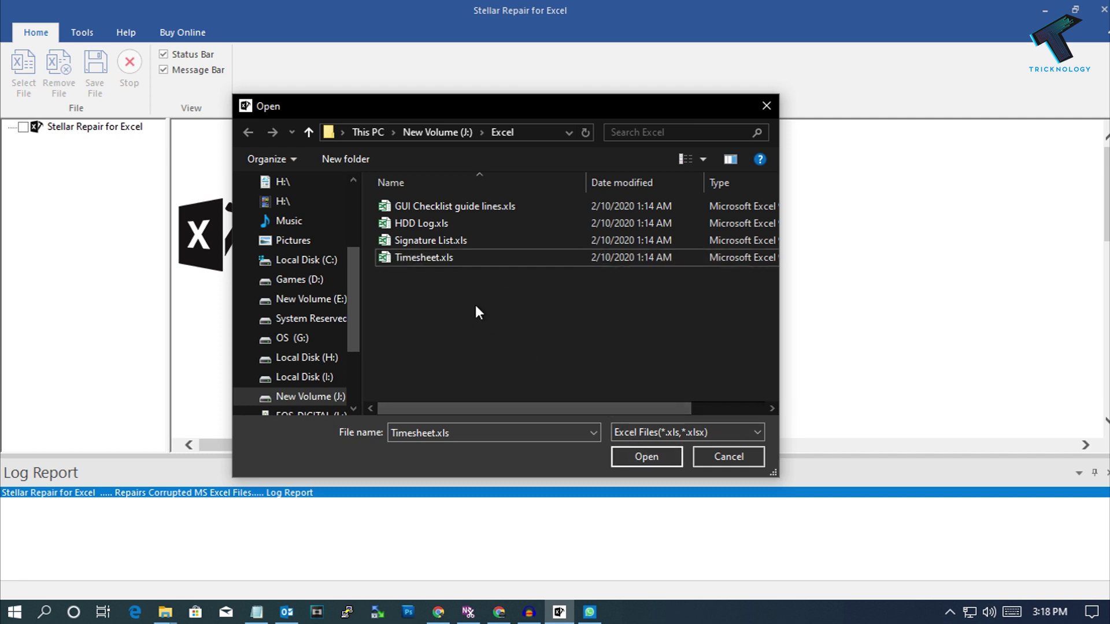
drag(473, 300, 426, 203)
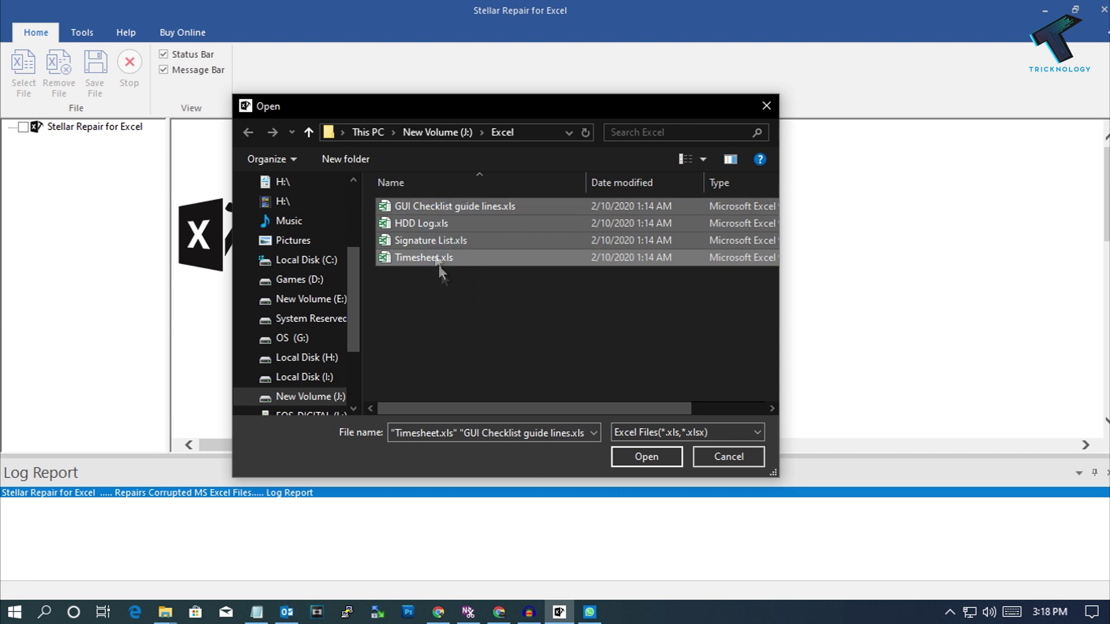
click(457, 263)
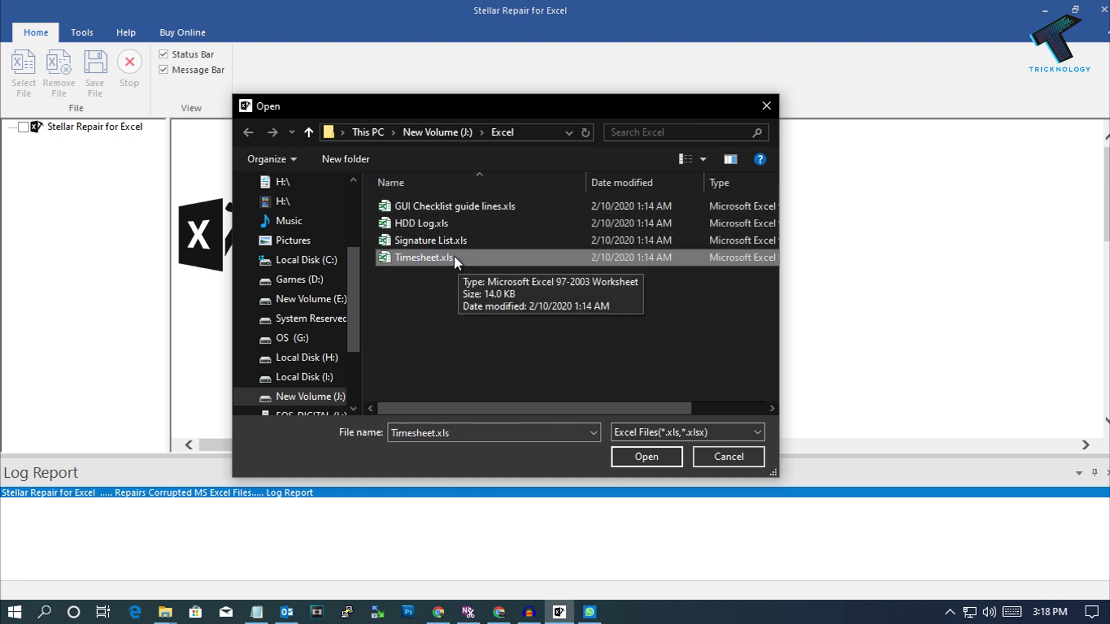
key(ctrl+a)
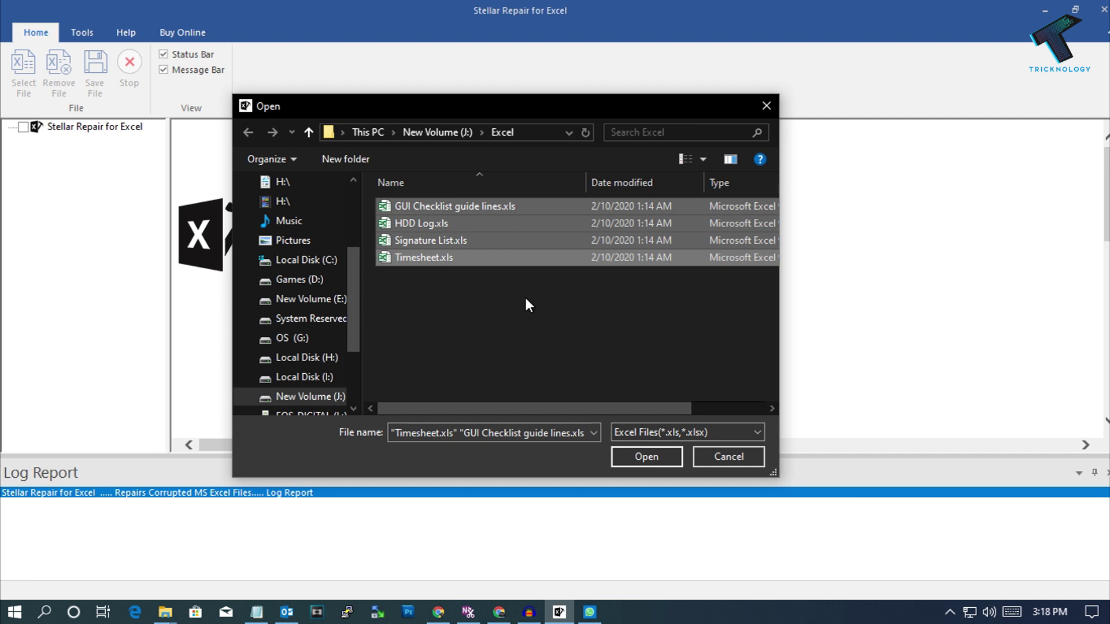
drag(526, 297, 444, 187)
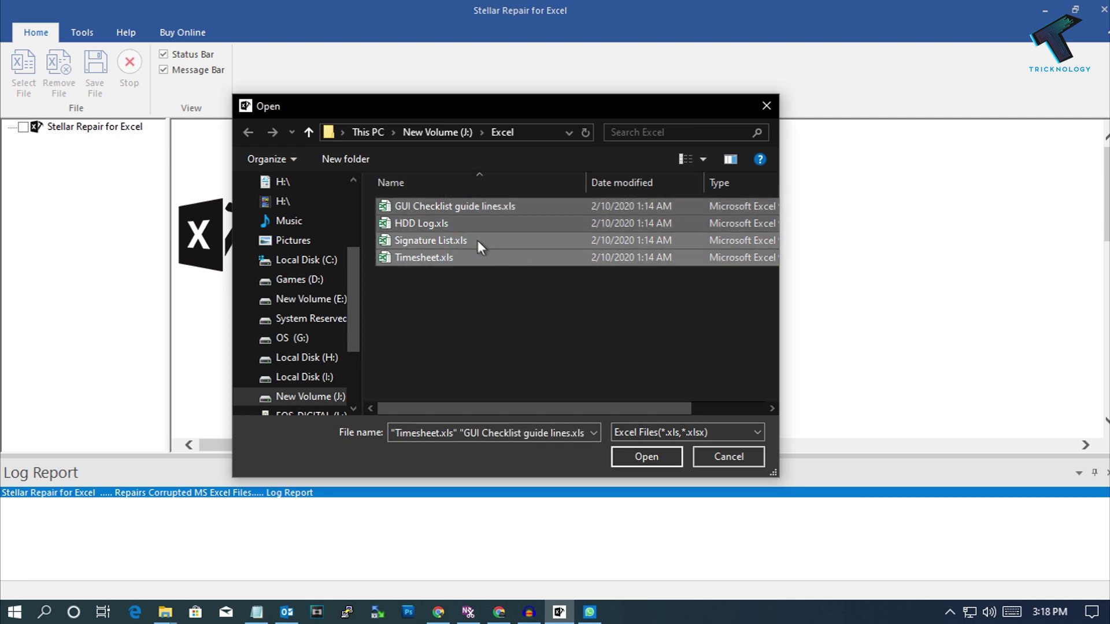
click(648, 457)
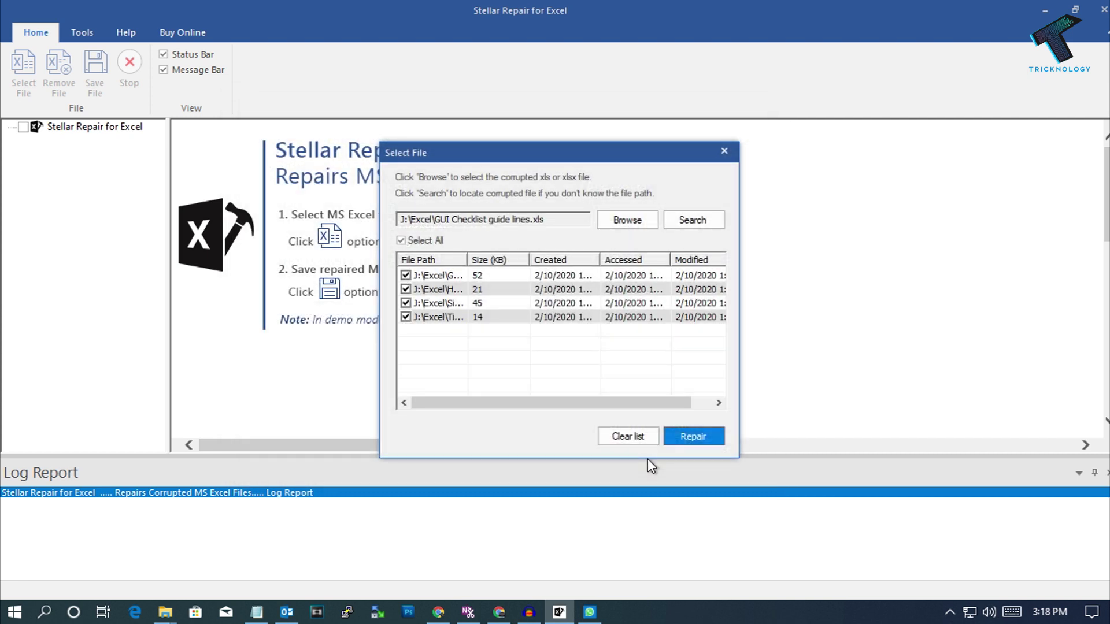
Step: Widen the File Path column and run Repair on the four listed workbooks
drag(463, 261, 519, 261)
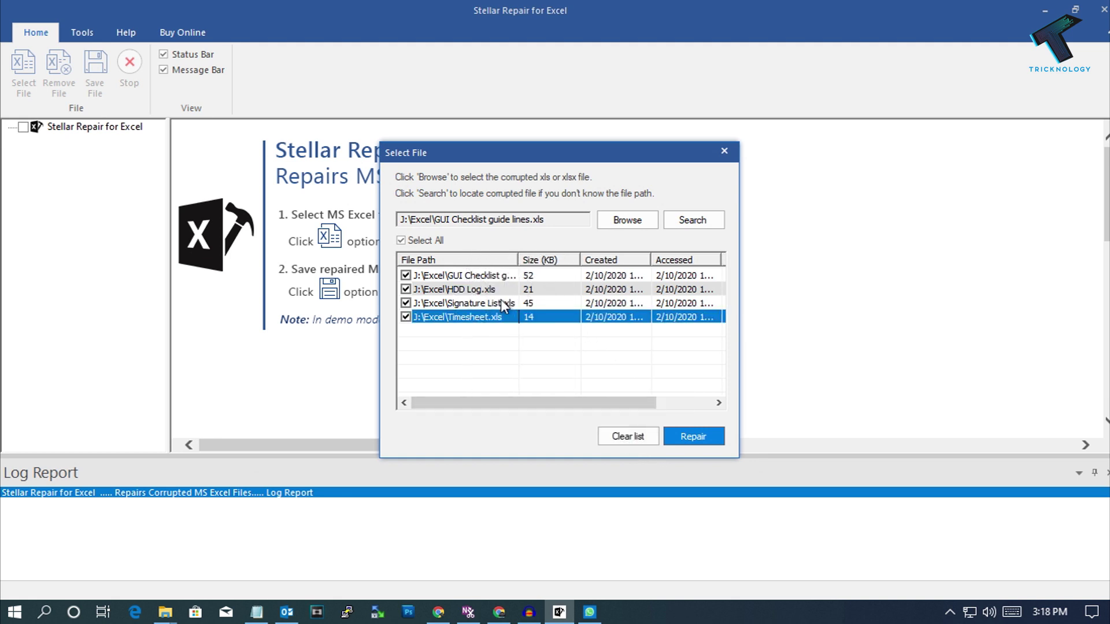
click(697, 441)
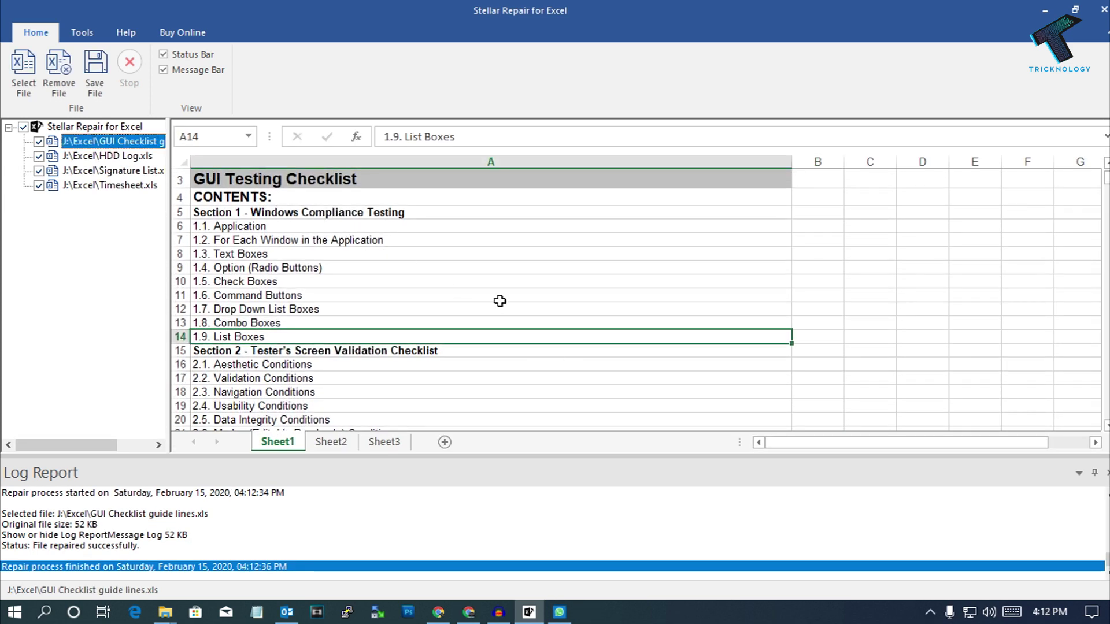
Step: Preview repaired Timesheet.xls, dismissing the save prompt, and scroll through its Weekly Employee Time Sheet
click(130, 187)
click(664, 337)
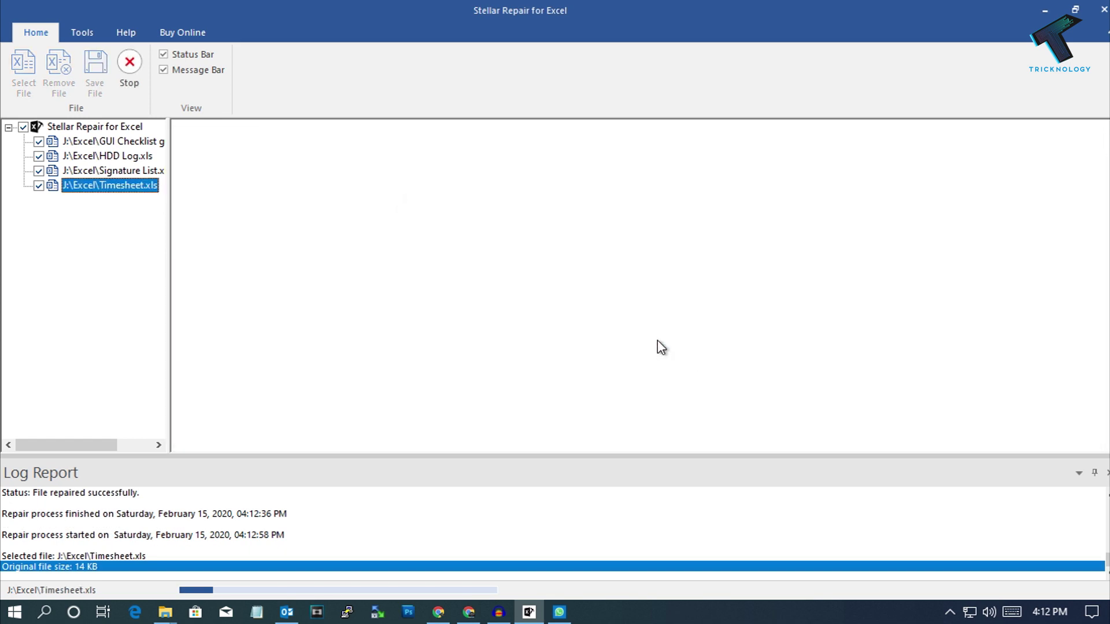
scroll(417, 292, down, 4)
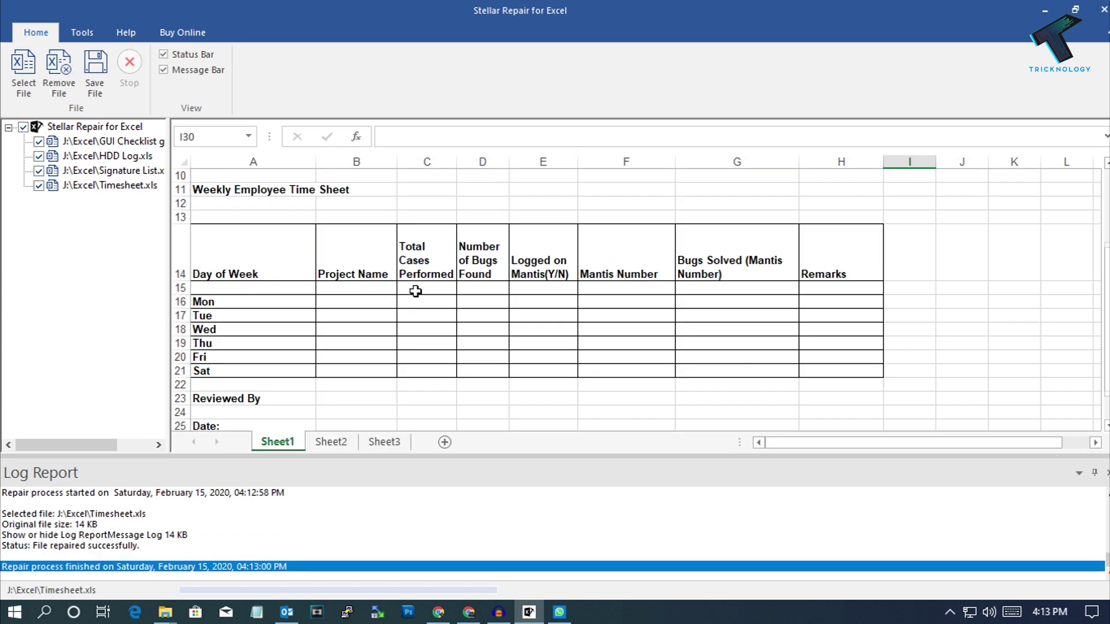
scroll(416, 292, up, 3)
scroll(415, 291, up, 2)
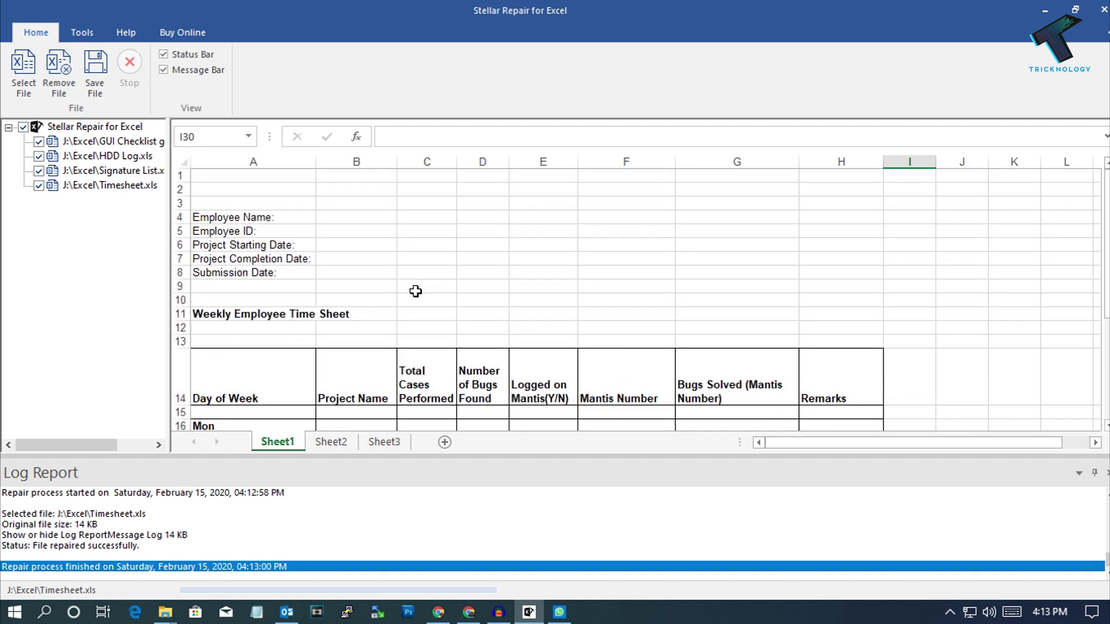
click(95, 71)
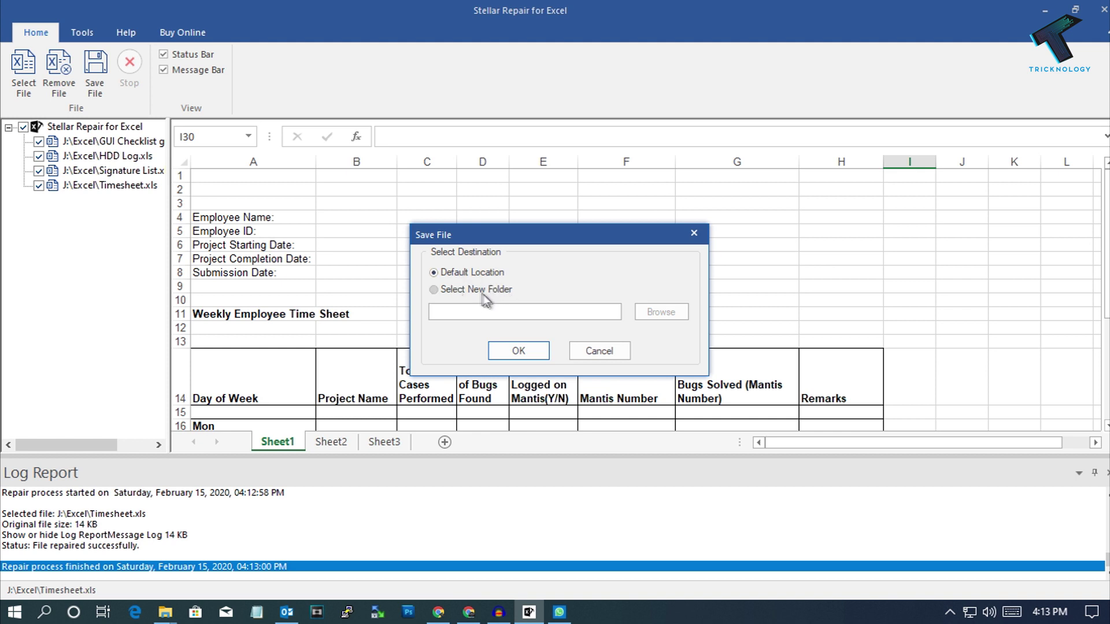
Step: Choose Select New Folder, set This PC > New Volume (J:) > Excel, and save the four files
click(477, 295)
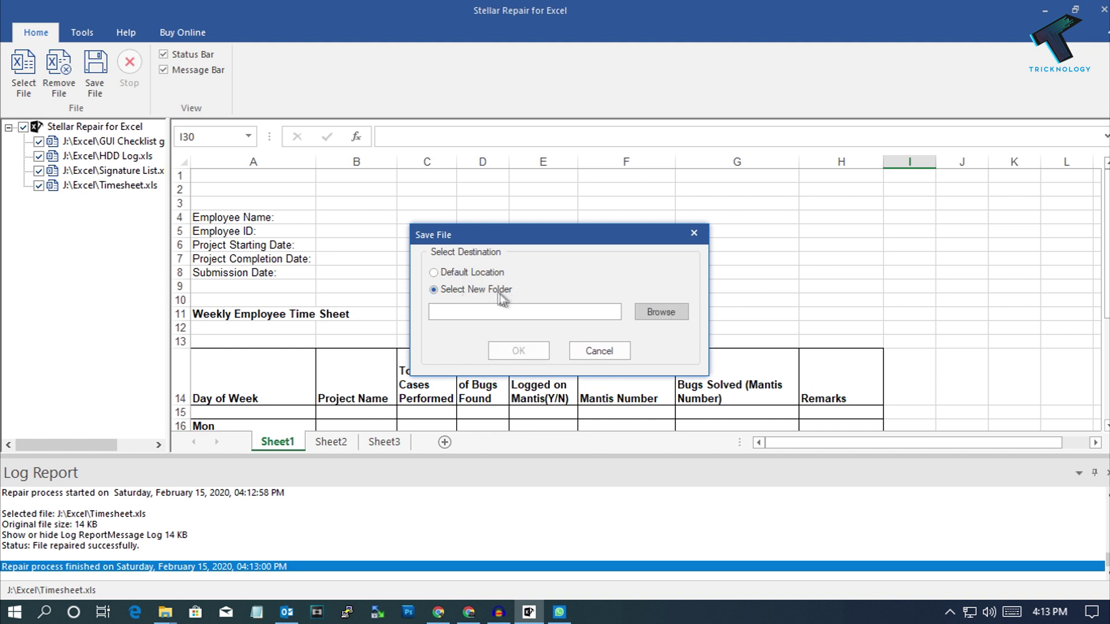
click(658, 312)
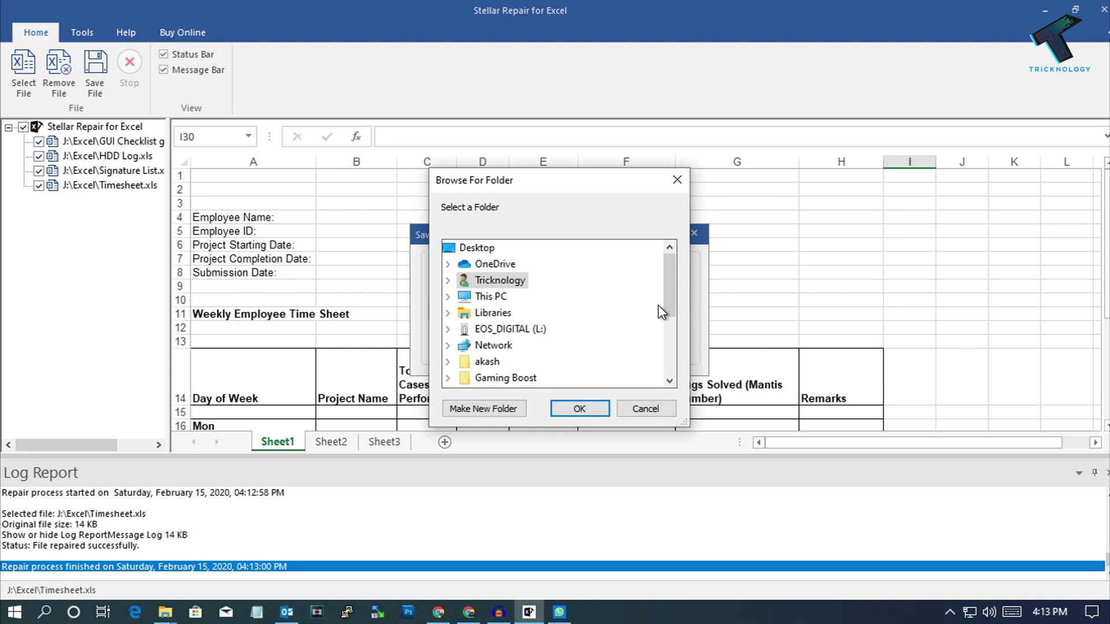
mouse_move(659, 310)
mouse_down()
mouse_move(664, 352)
mouse_move(665, 317)
mouse_up()
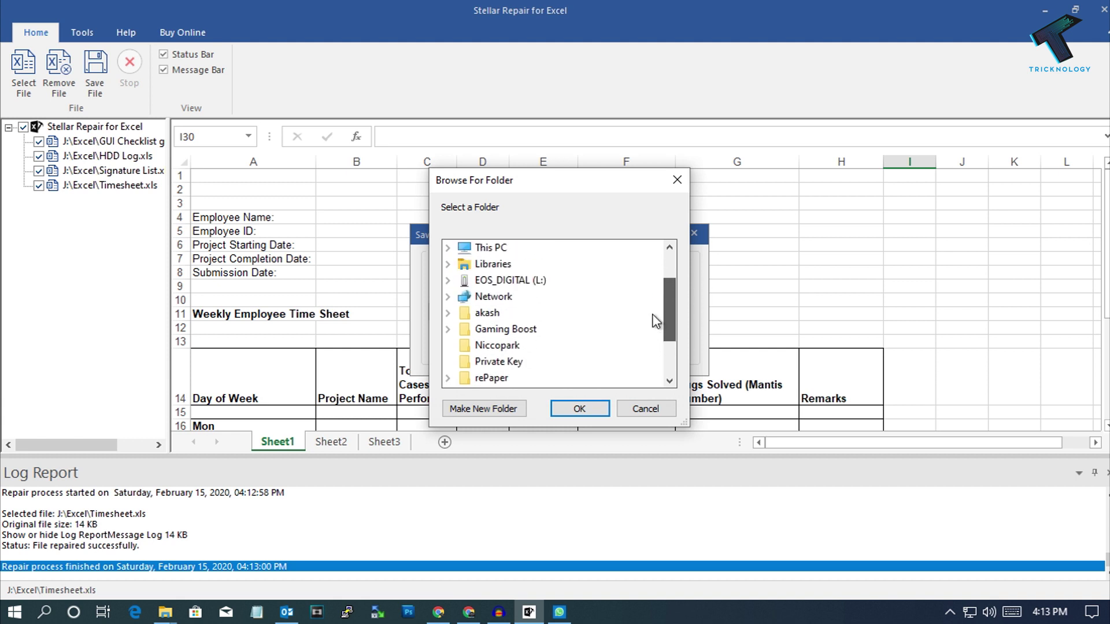
scroll(497, 289, up, 1)
double_click(500, 297)
scroll(567, 324, down, 4)
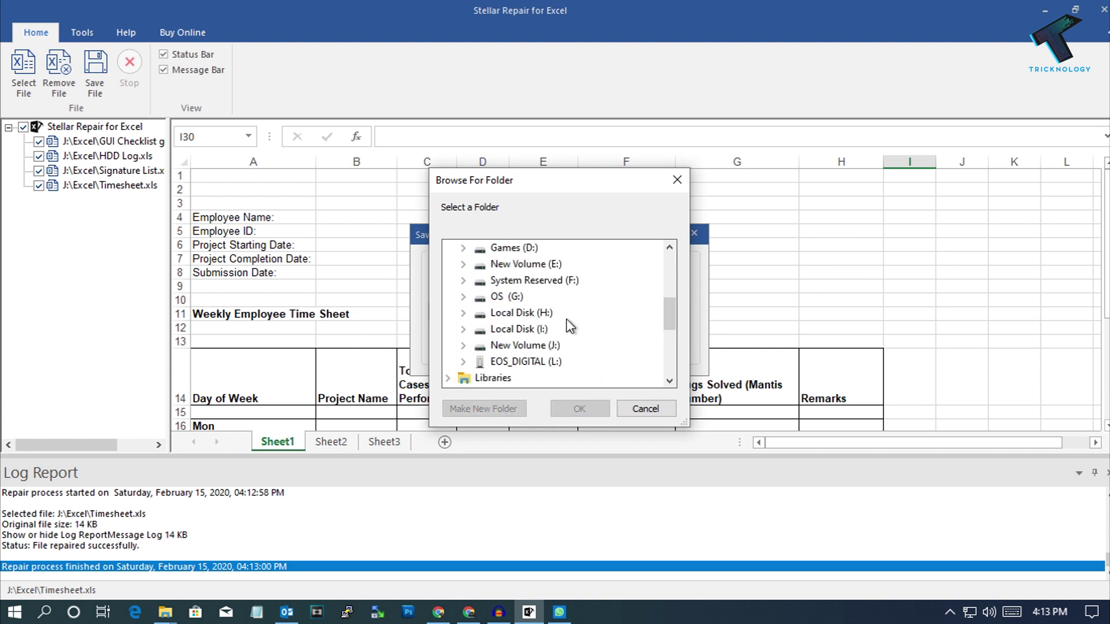
double_click(550, 301)
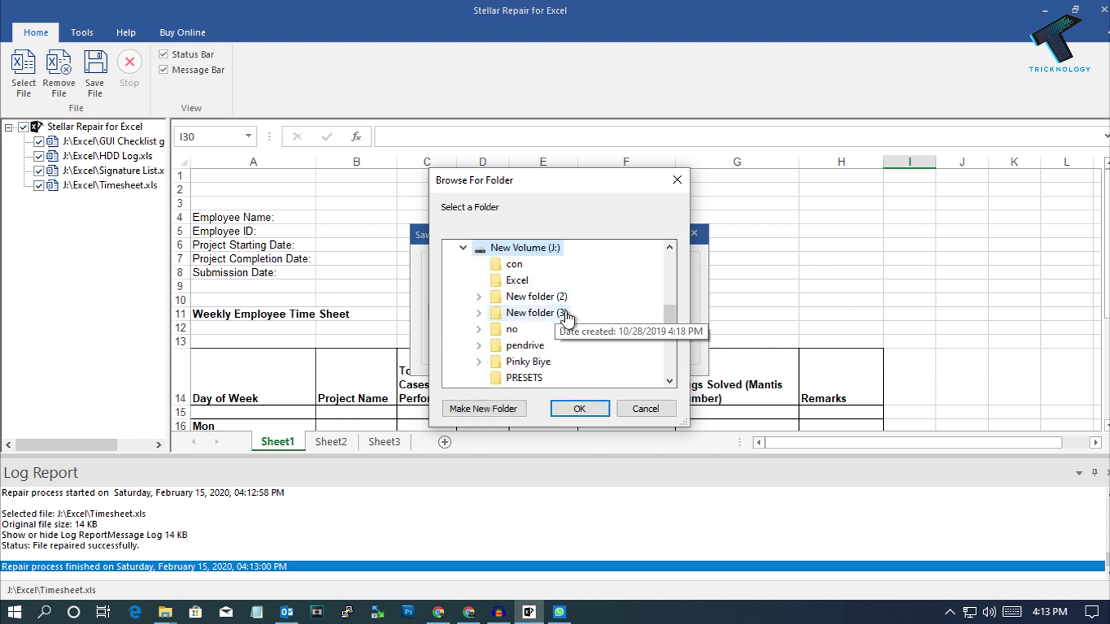
click(517, 281)
click(586, 408)
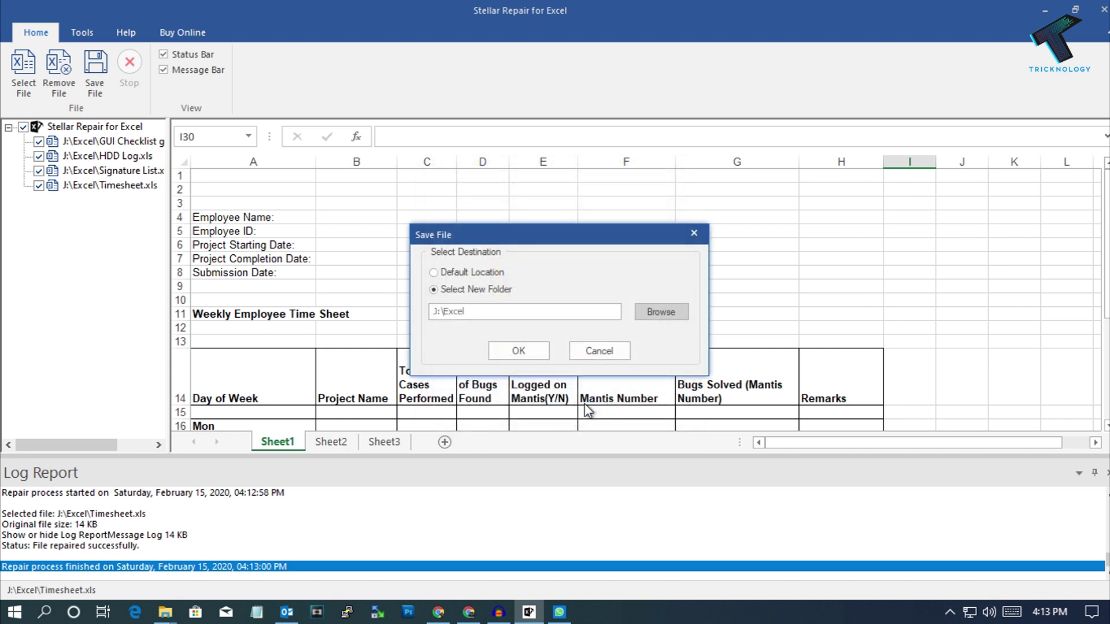
click(518, 351)
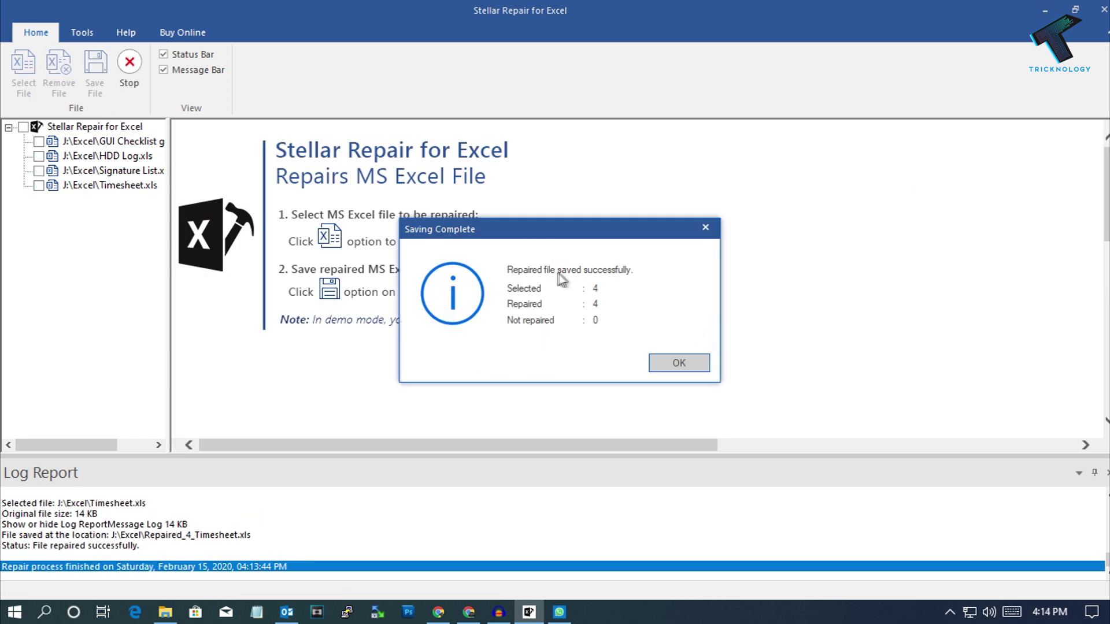
Step: Dismiss Saving Complete and select Repaired_1_GUI Checklist guide lines.xls in J:\Excel in File Explorer
click(676, 362)
click(165, 613)
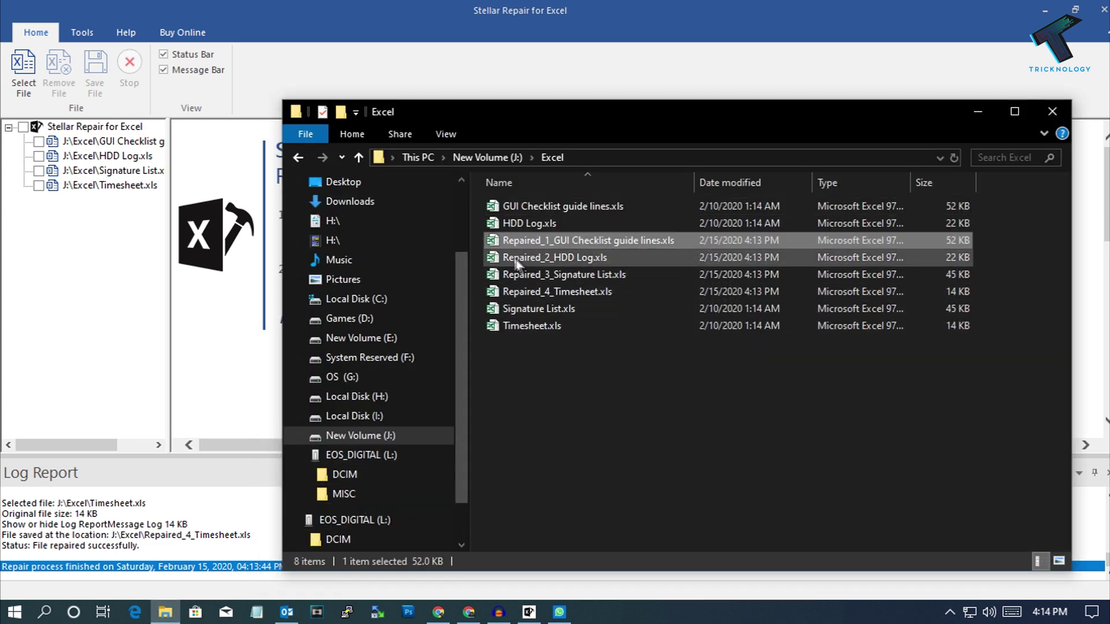
drag(994, 298, 561, 238)
click(562, 241)
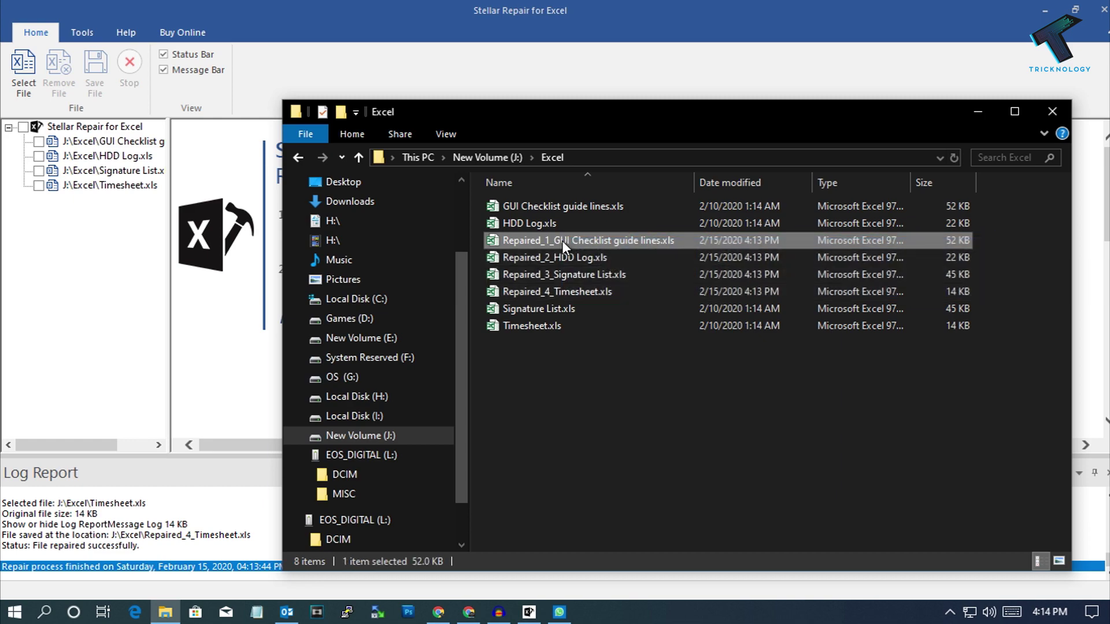
double_click(561, 242)
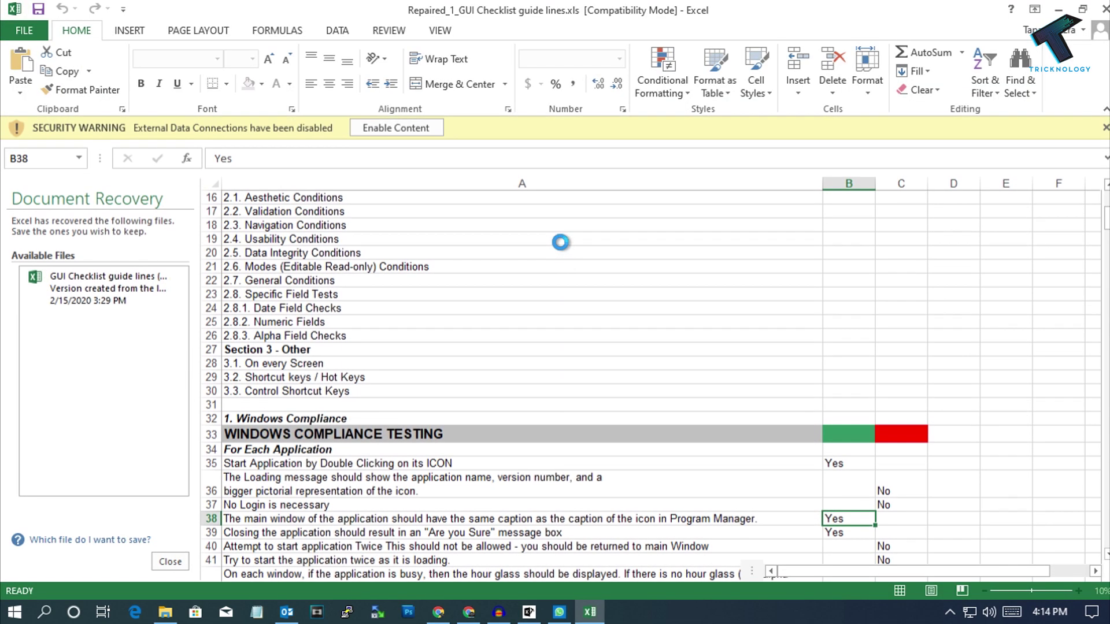
scroll(528, 359, down, 4)
scroll(528, 359, up, 6)
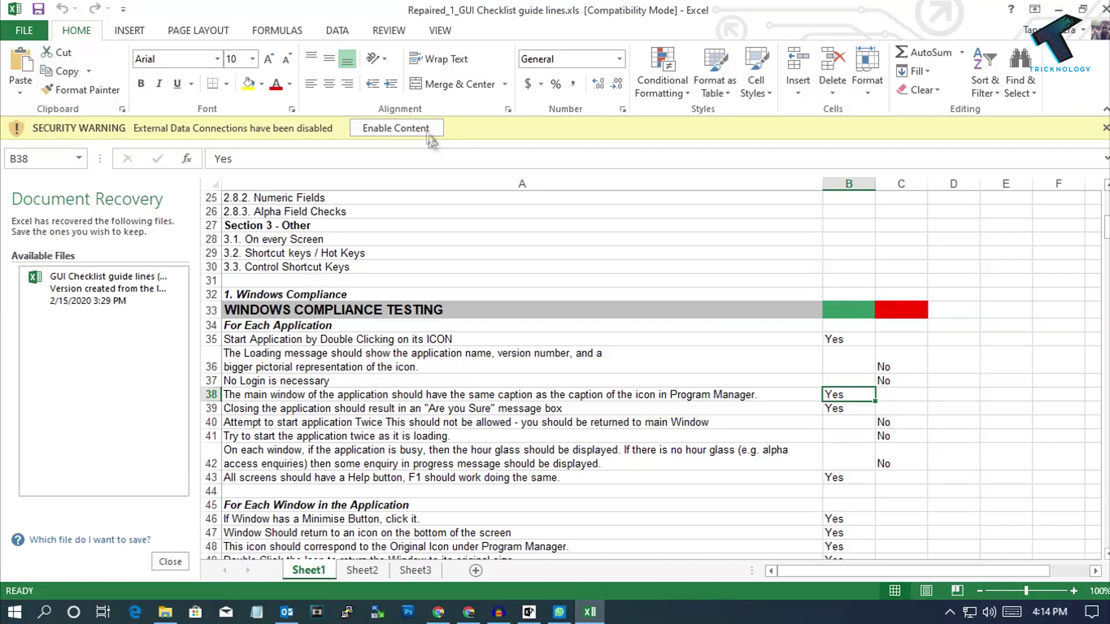
click(396, 127)
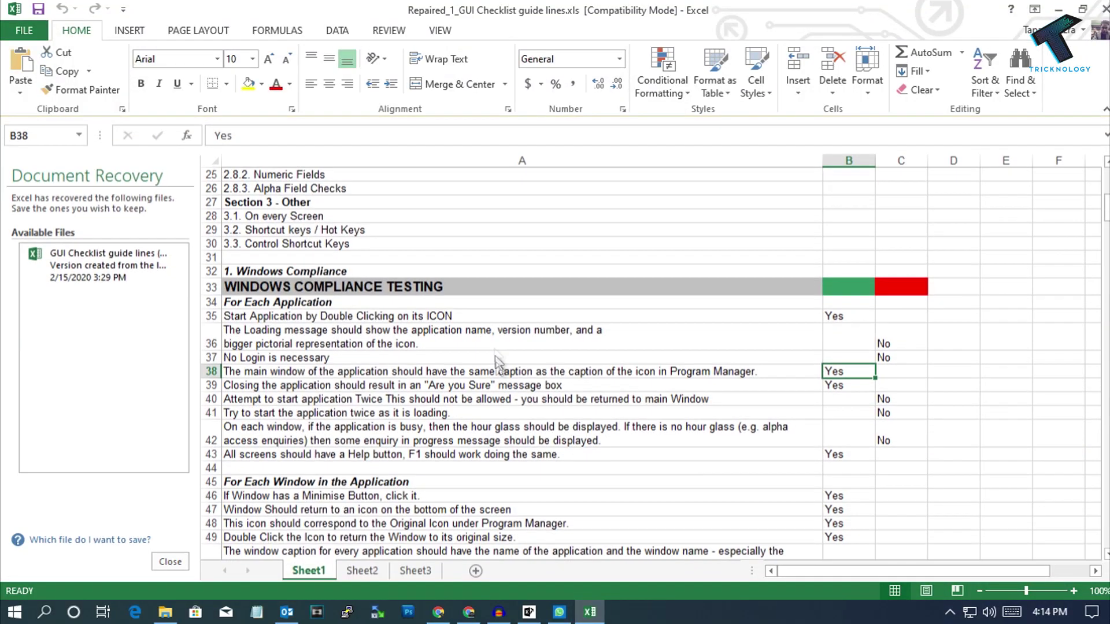
click(180, 561)
click(428, 248)
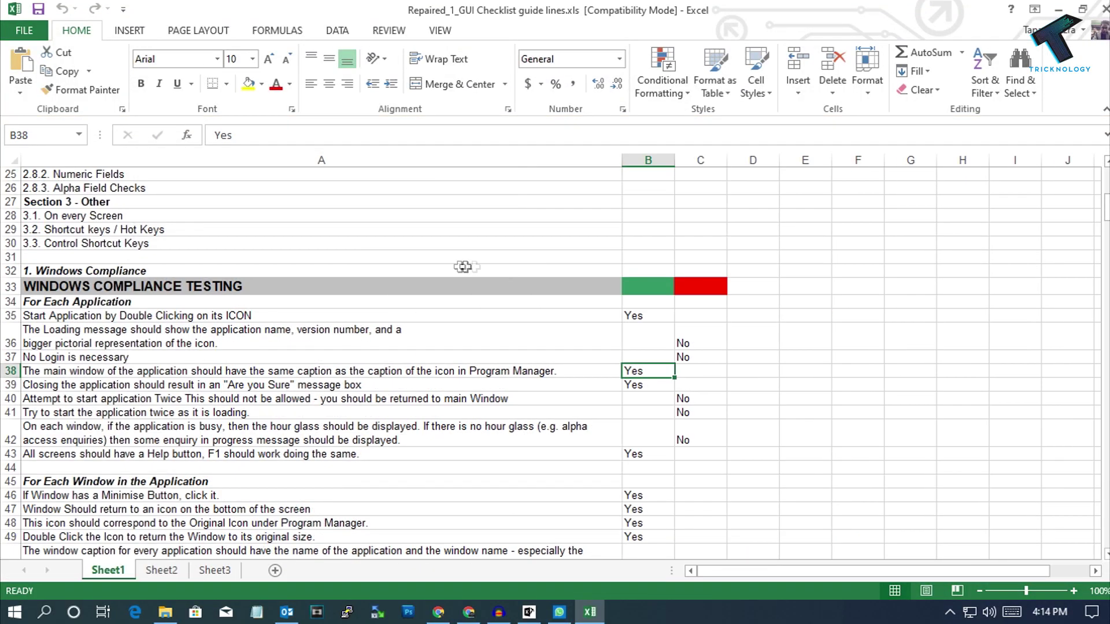
click(1105, 9)
Step: Close the workbook without saving, select Repaired_3_Signature List.xls, then scroll the Stellar product page
click(557, 328)
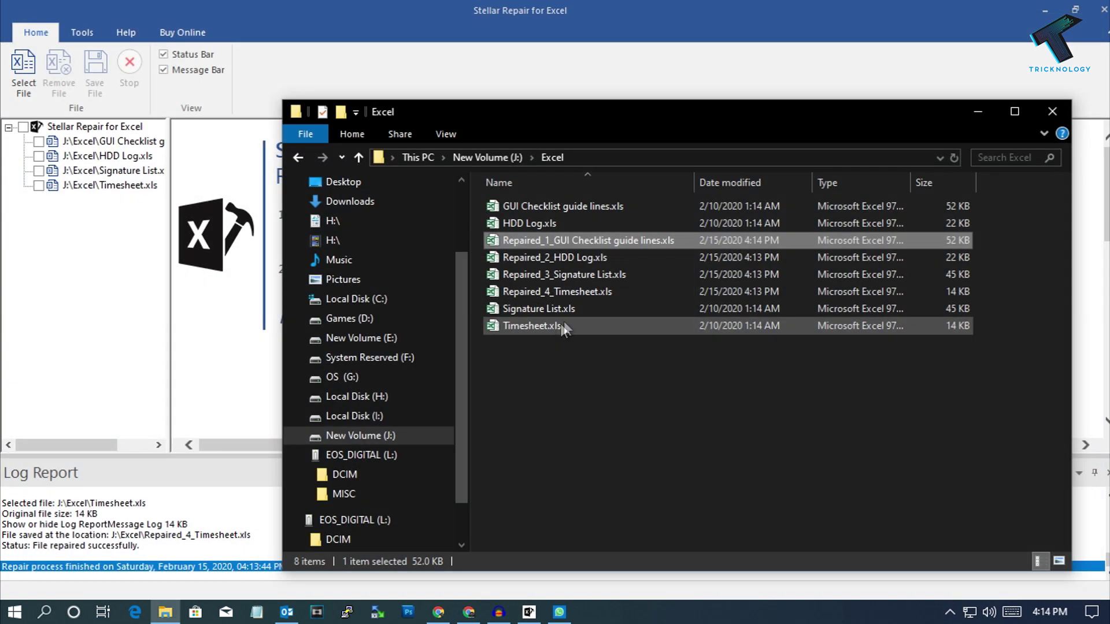
click(579, 274)
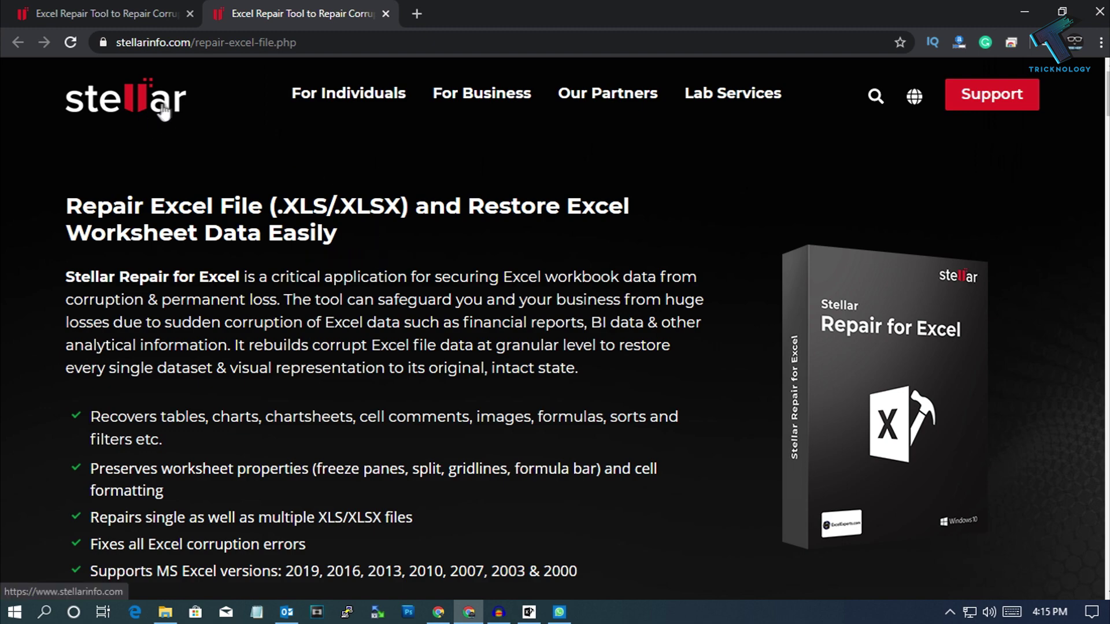
scroll(464, 295, down, 1)
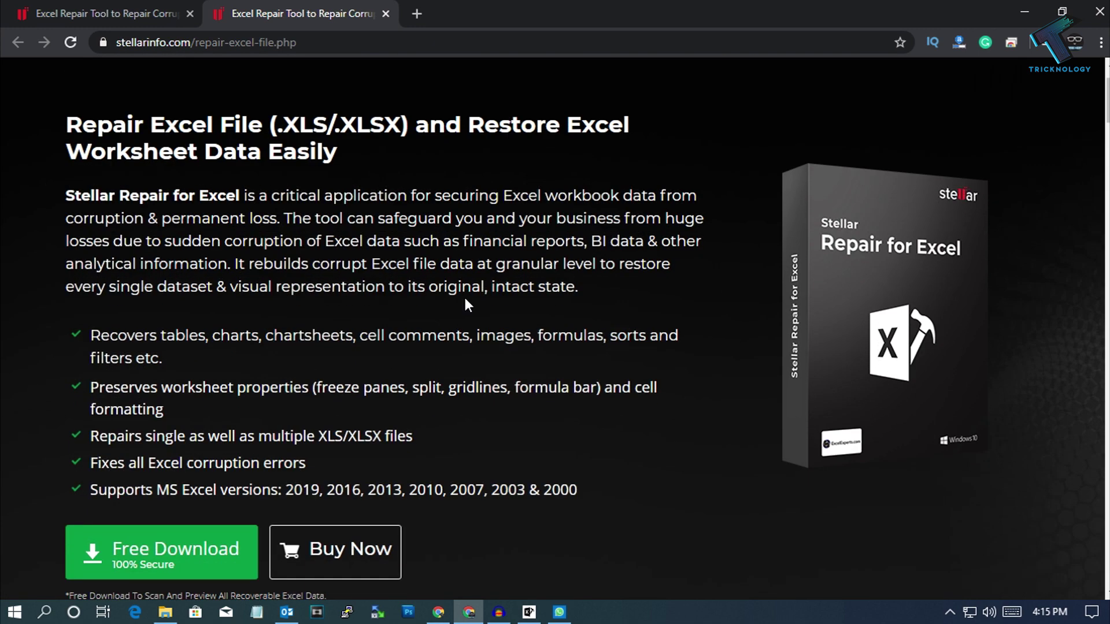
scroll(464, 295, up, 1)
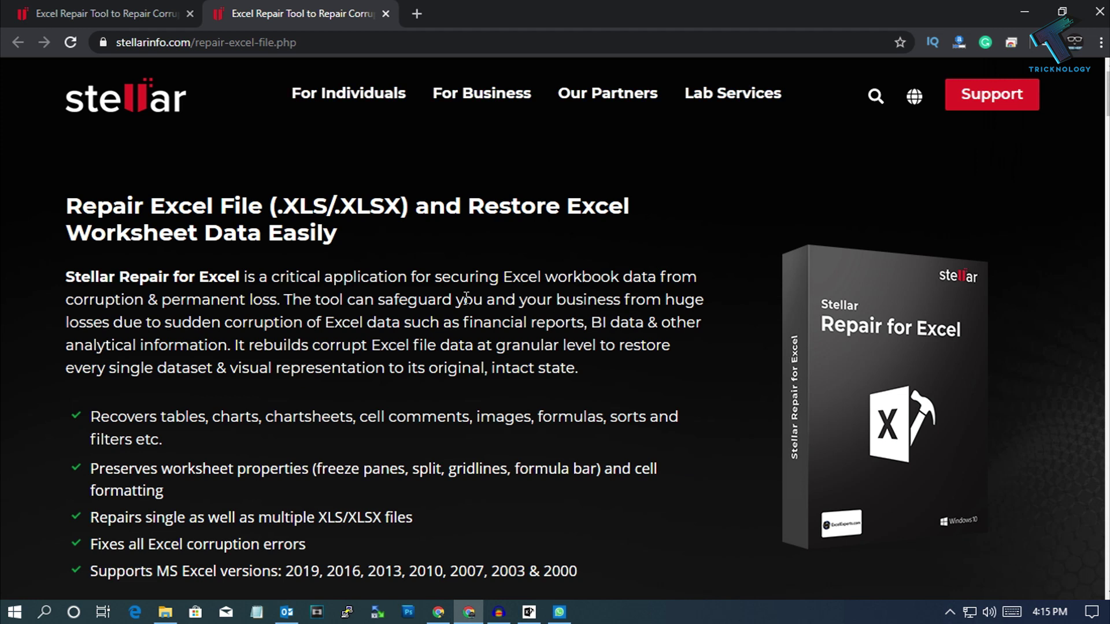